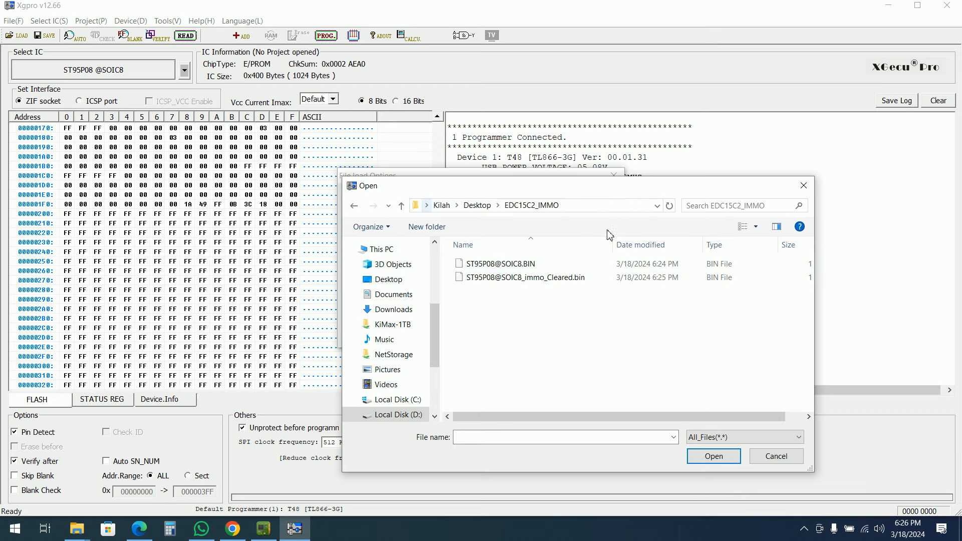
double_click(550, 281)
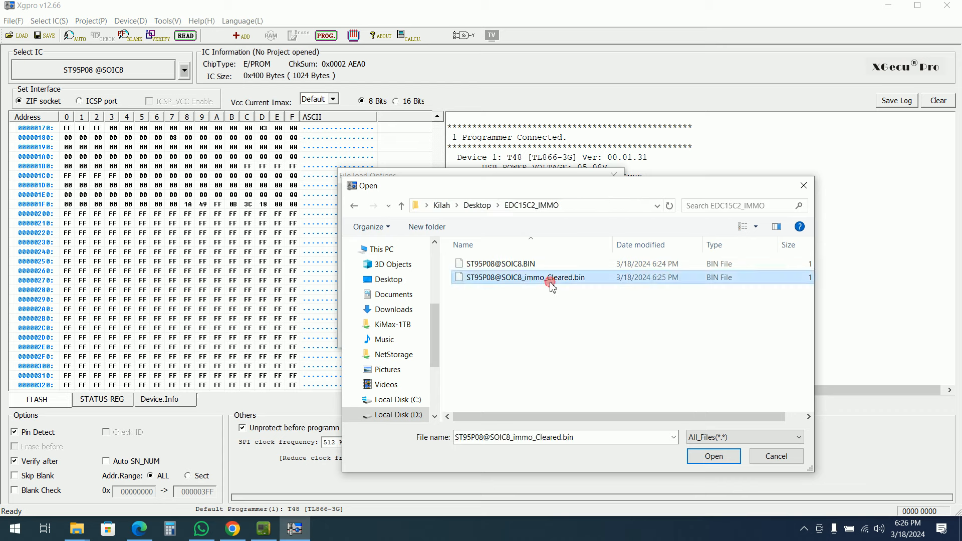
left_click(463, 337)
mouse_move(444, 238)
left_mouse_down()
mouse_move(441, 381)
mouse_move(454, 147)
left_mouse_up()
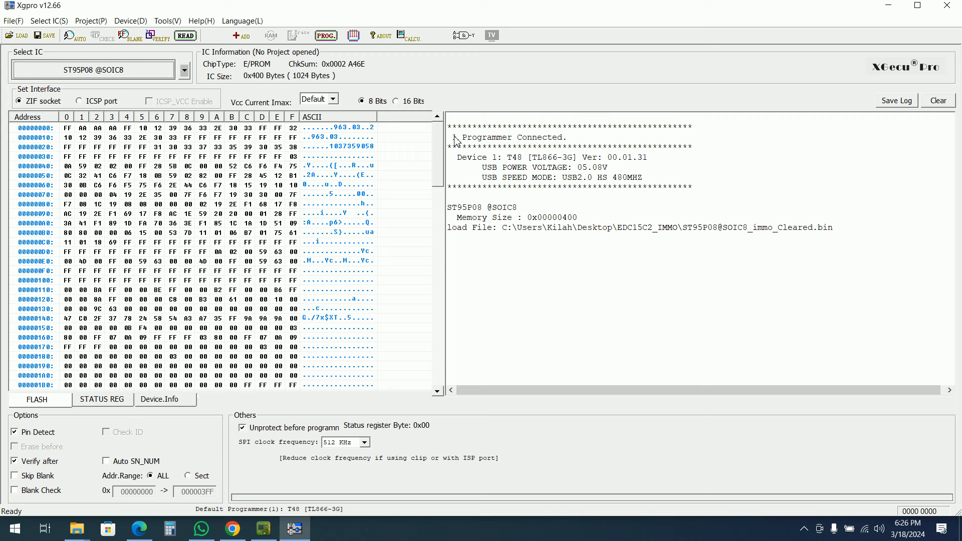
Program the ST95P08 chip's FLASH and STATUS REG with the loaded buffer, and look through the buffer data.
left_click(326, 35)
left_click(445, 373)
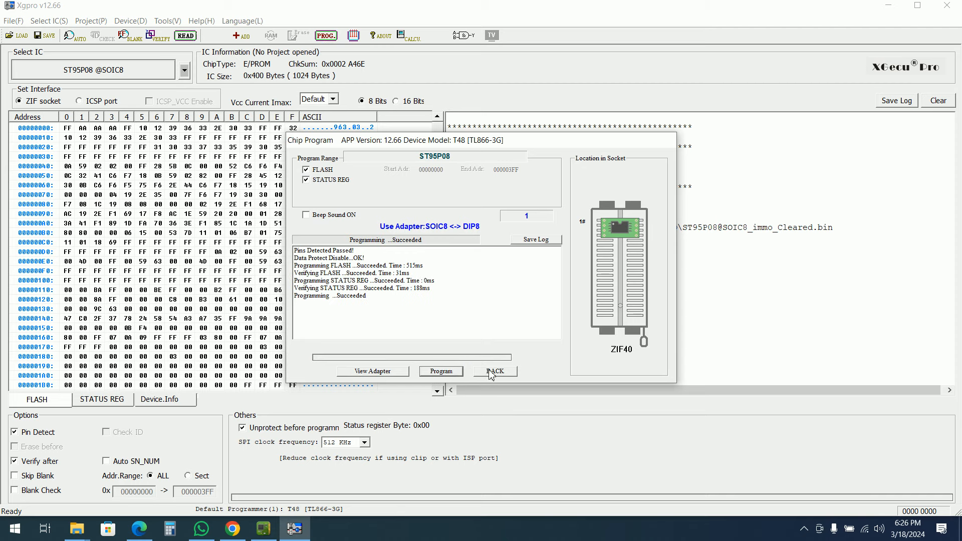
left_click(495, 371)
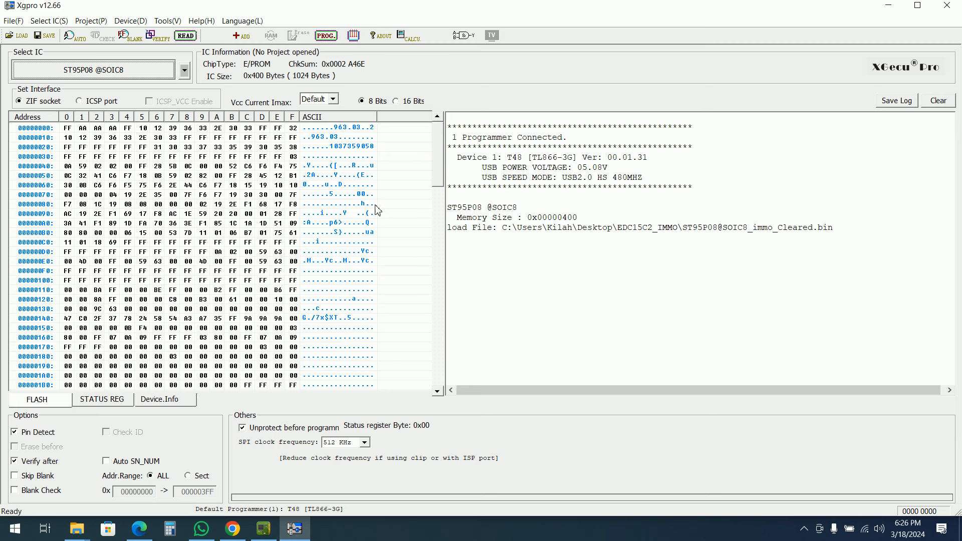
left_click_drag(441, 146, 440, 286)
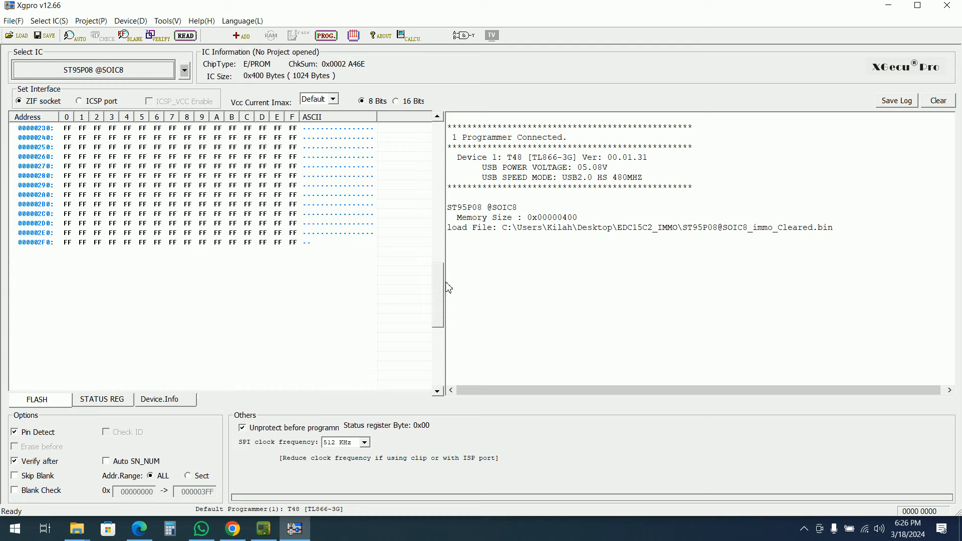
left_click(890, 6)
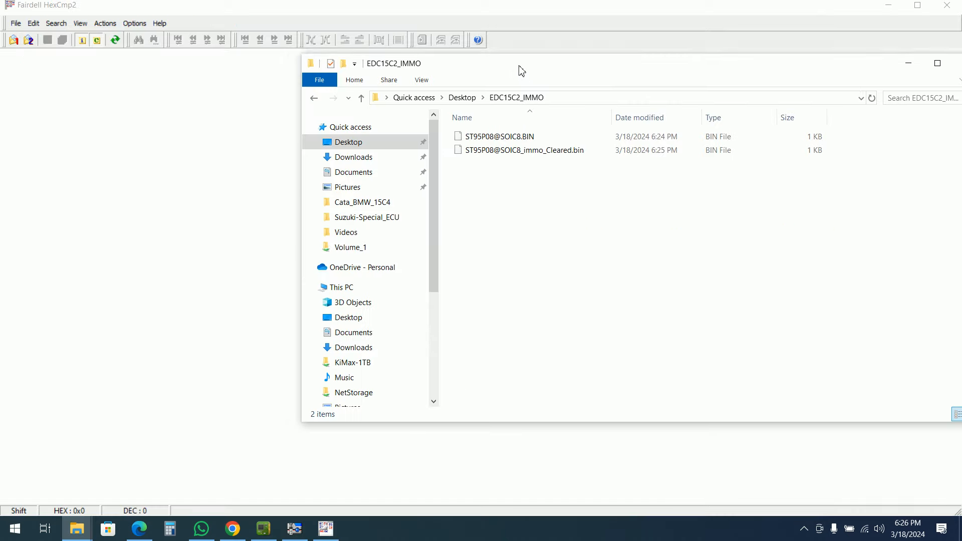
left_click_drag(506, 145, 205, 149)
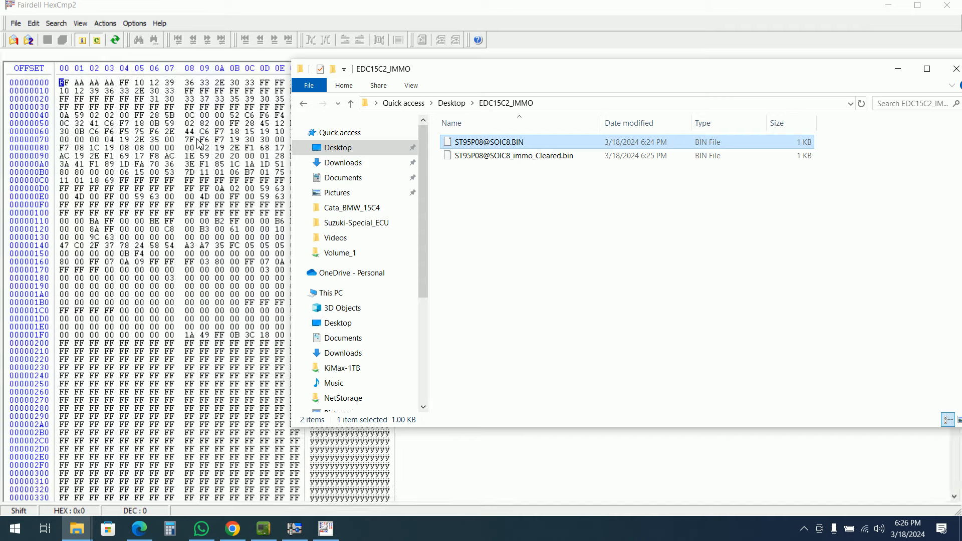
left_click_drag(531, 158, 207, 257)
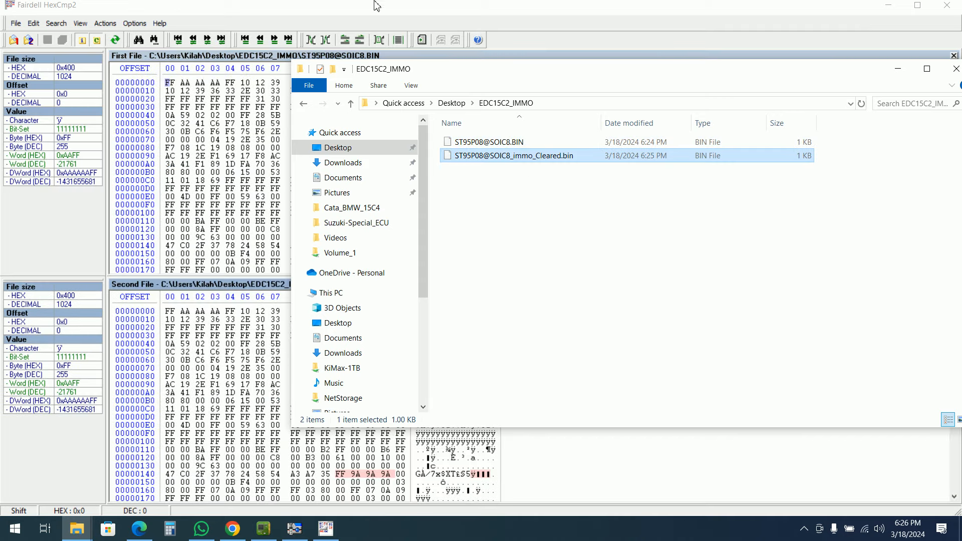
left_click(376, 6)
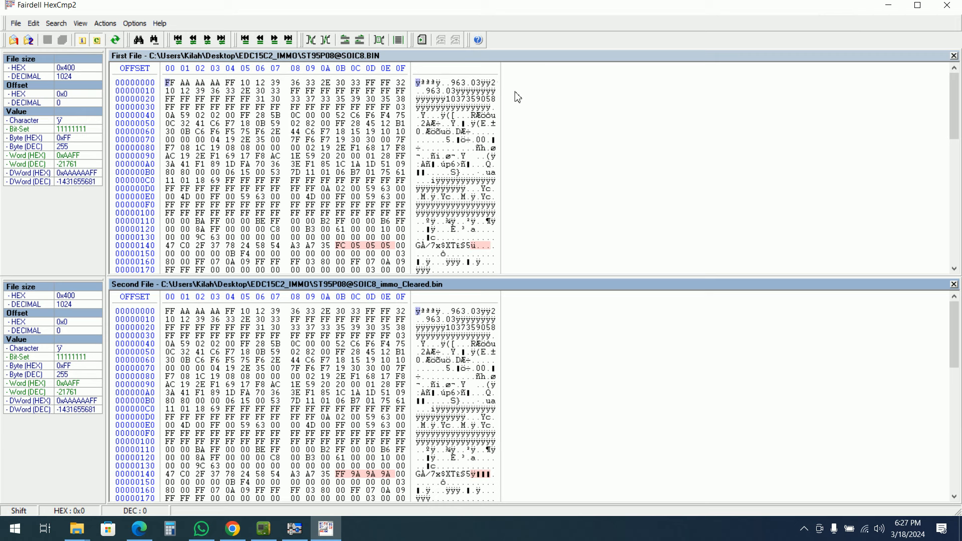
Step through the byte differences between the original and the immo-cleared ST95P08 files.
key("F6")
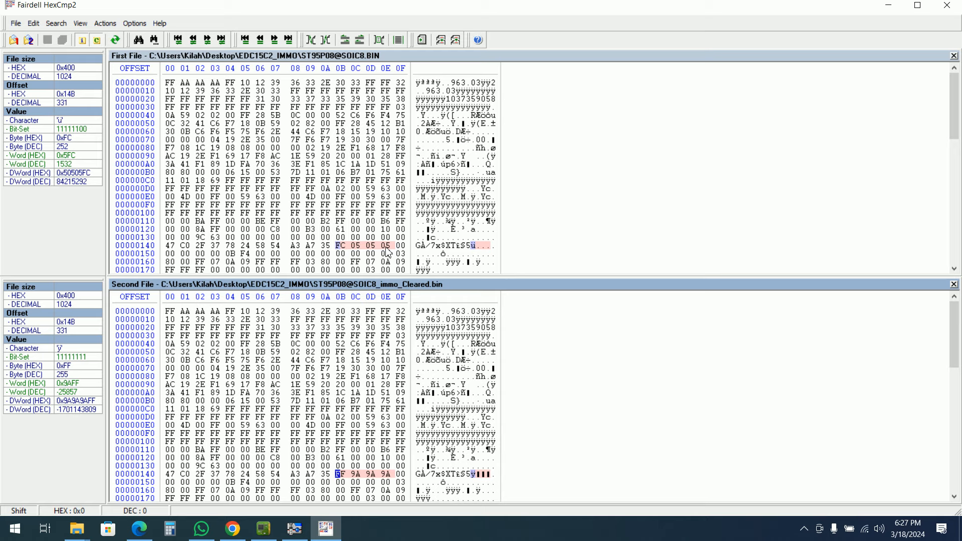
key("F6")
key("F6")
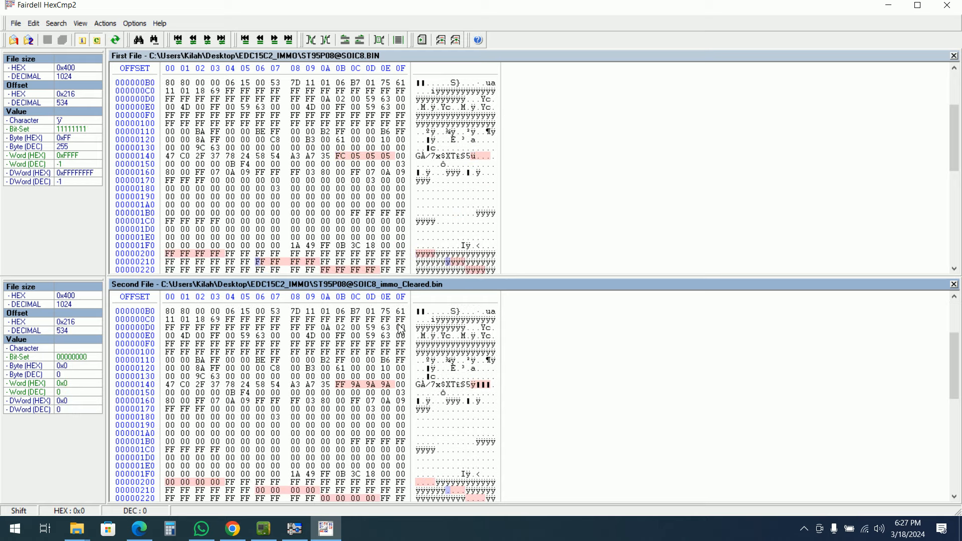
key("F6")
key("F6")
key("Return")
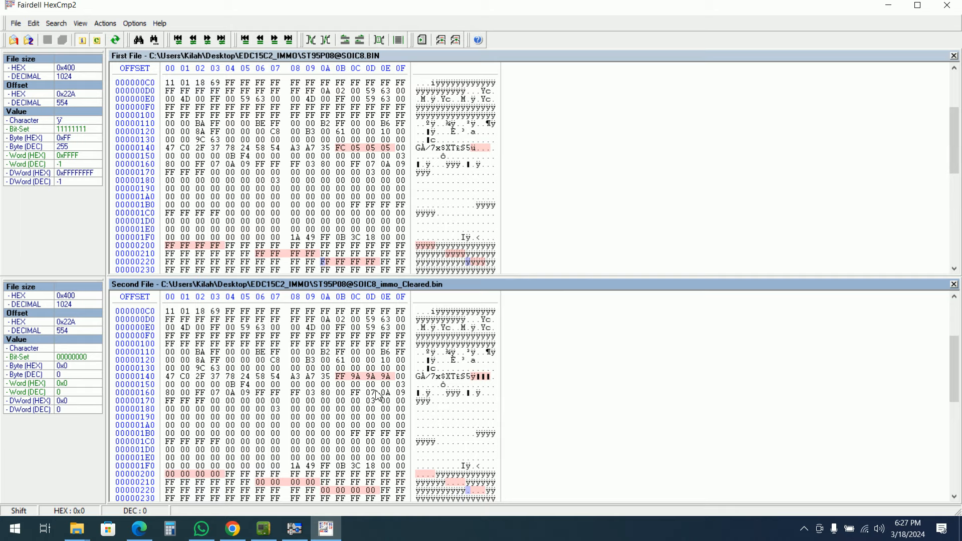
scroll(365, 379, "down", 9)
scroll(365, 379, "up", 13)
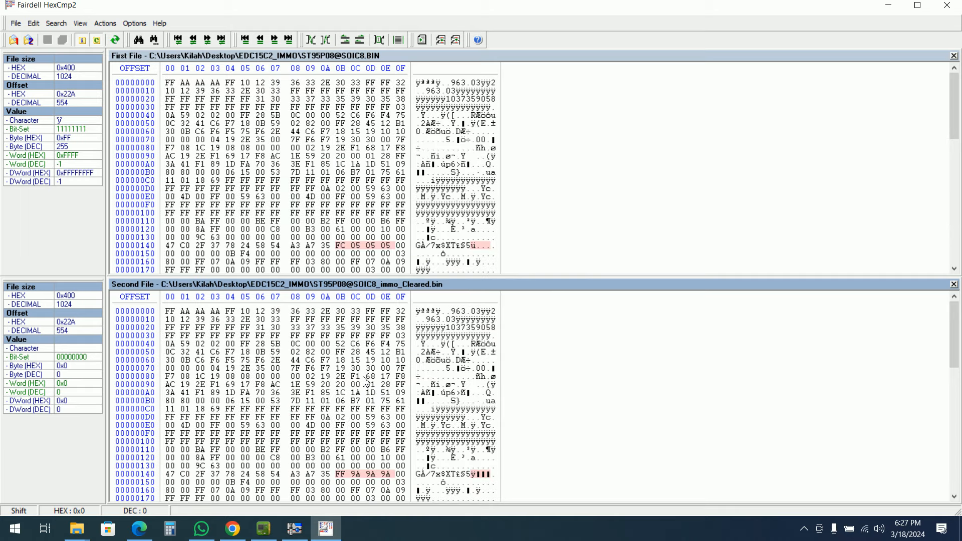
Close both compared files and switch back to Xgpro.
left_click(954, 285)
left_click(954, 56)
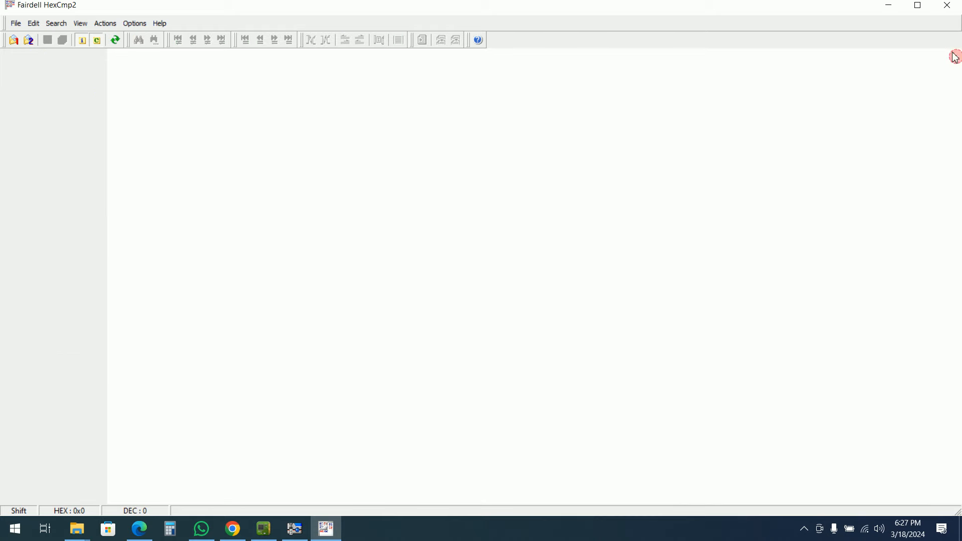
left_click(892, 12)
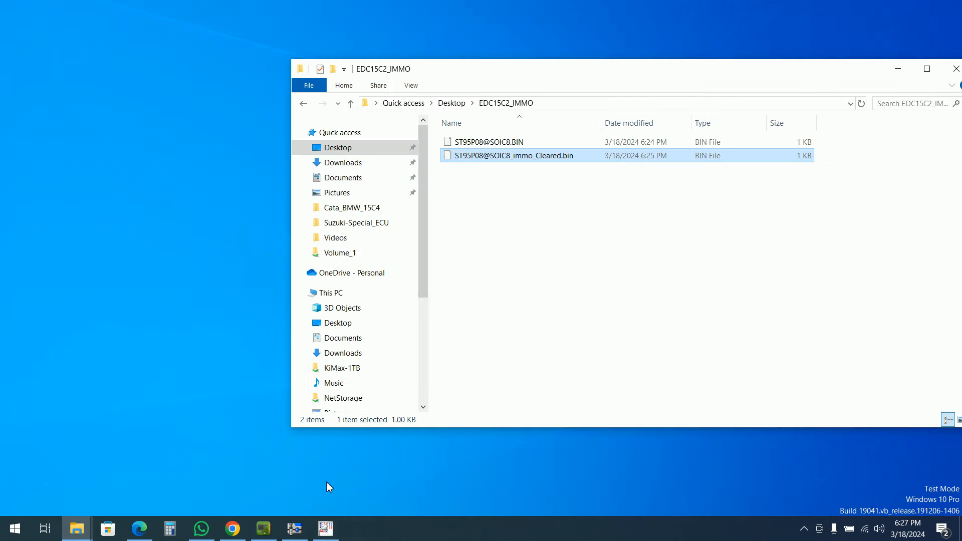
left_click(295, 529)
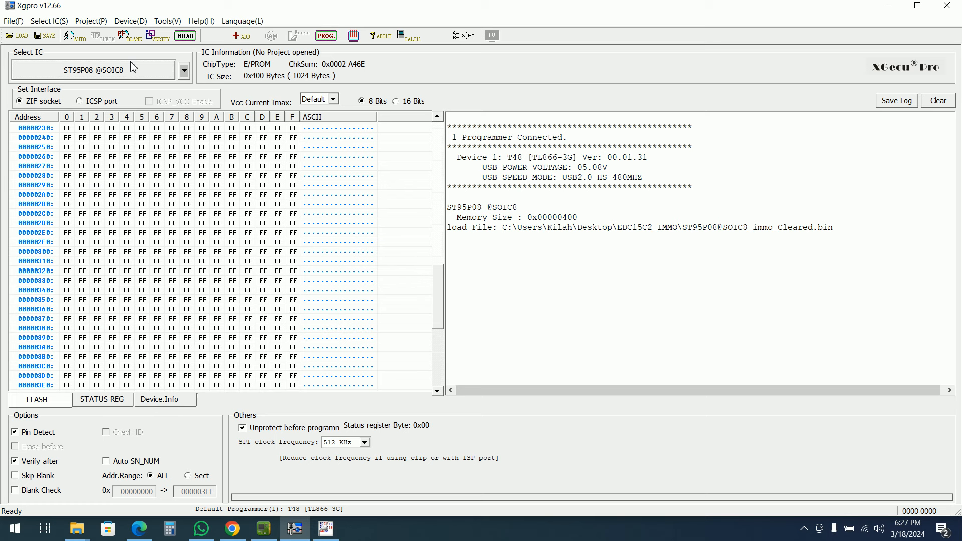
left_click(43, 68)
type("29")
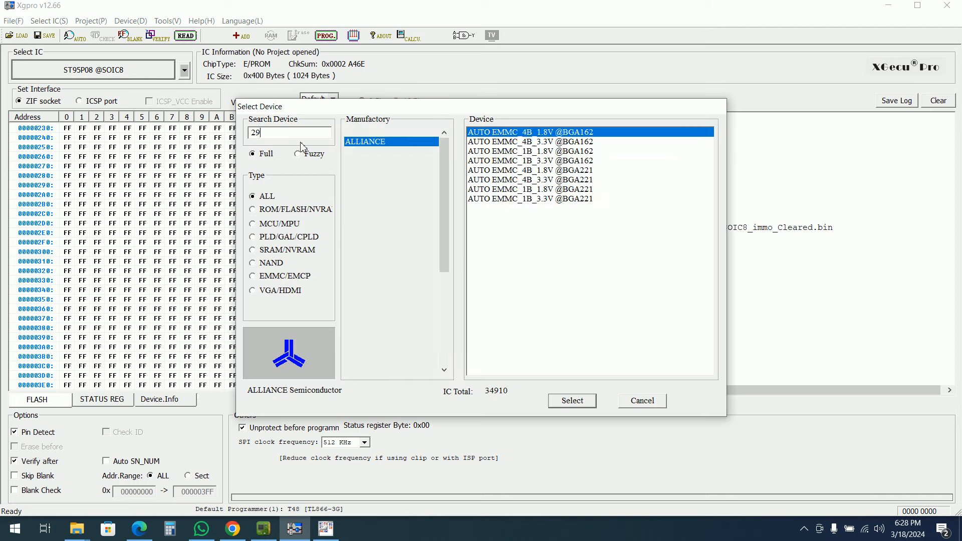
type("F400BT")
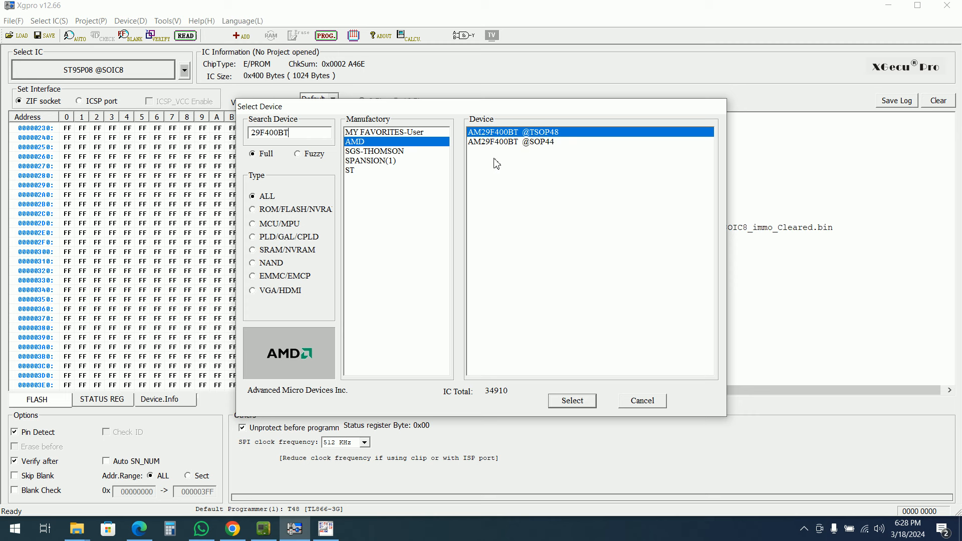
left_click(535, 144)
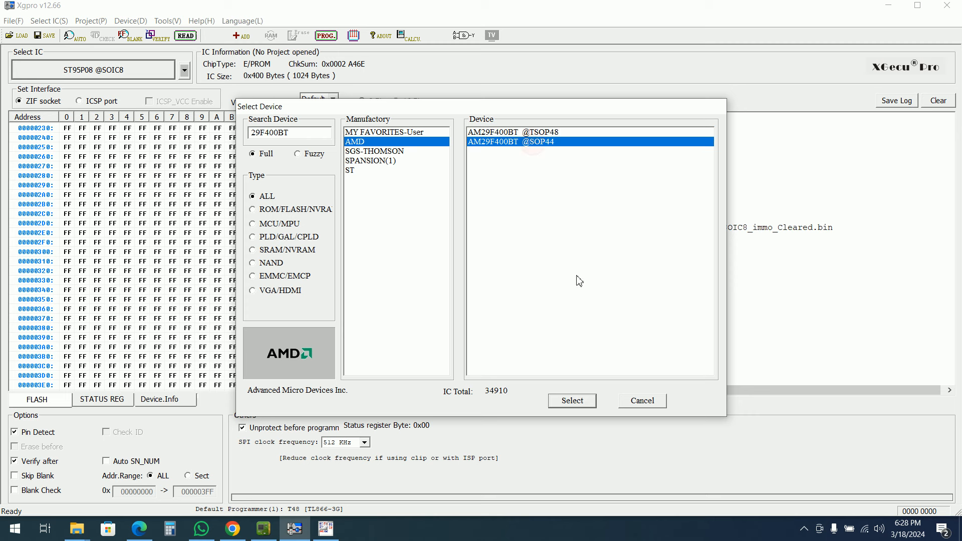
left_click(581, 403)
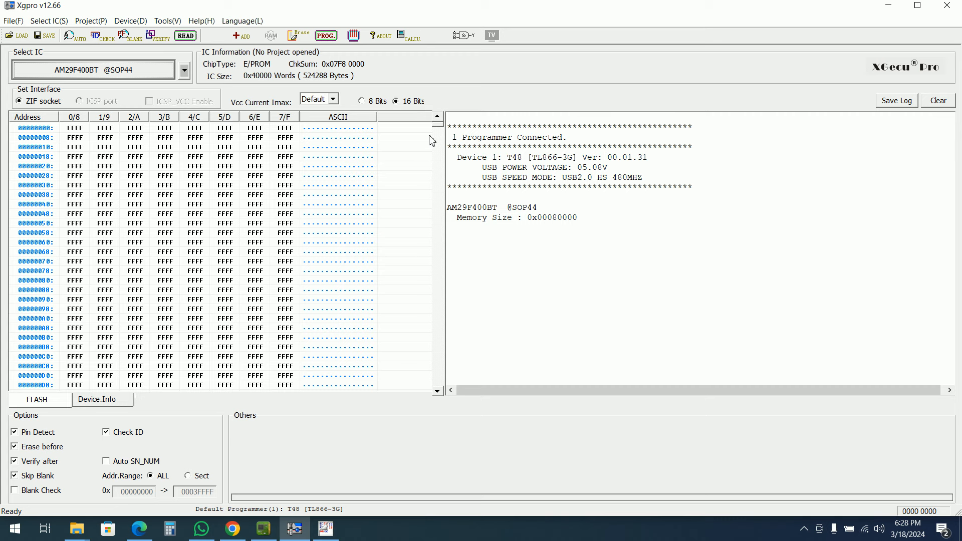
Read the AM29F400BT flash through the ADP_S44-EX-1 adapter, repeating the read until it completes, and look through the buffer.
left_click(186, 36)
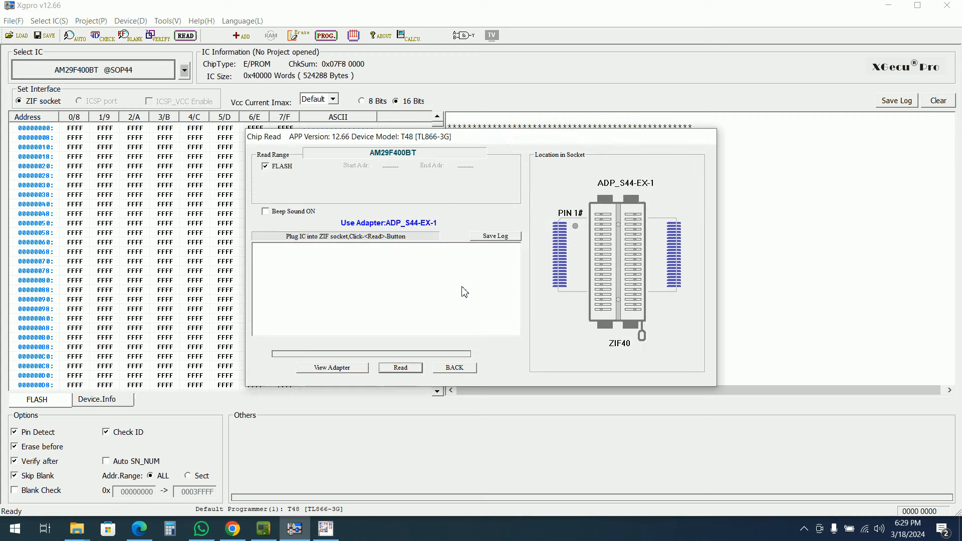
left_click(408, 371)
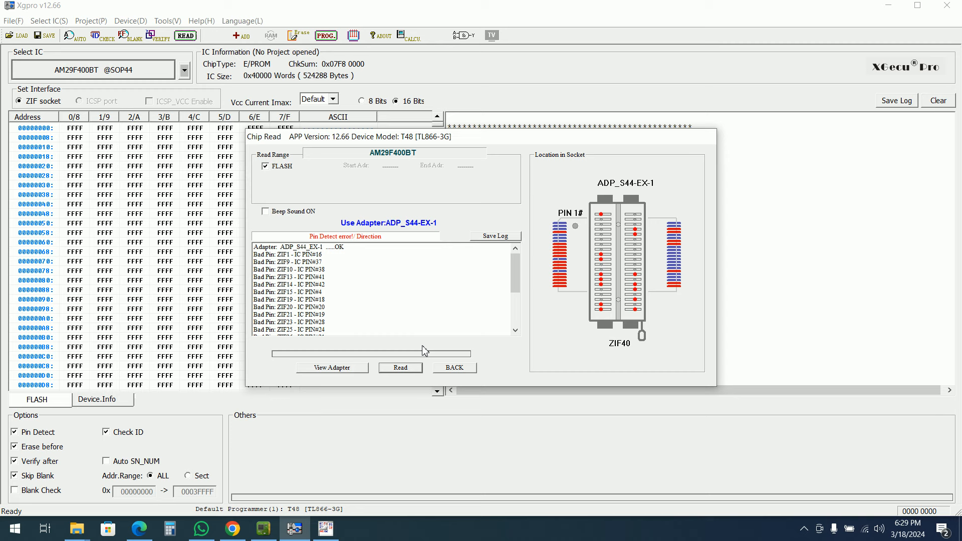
left_click(406, 372)
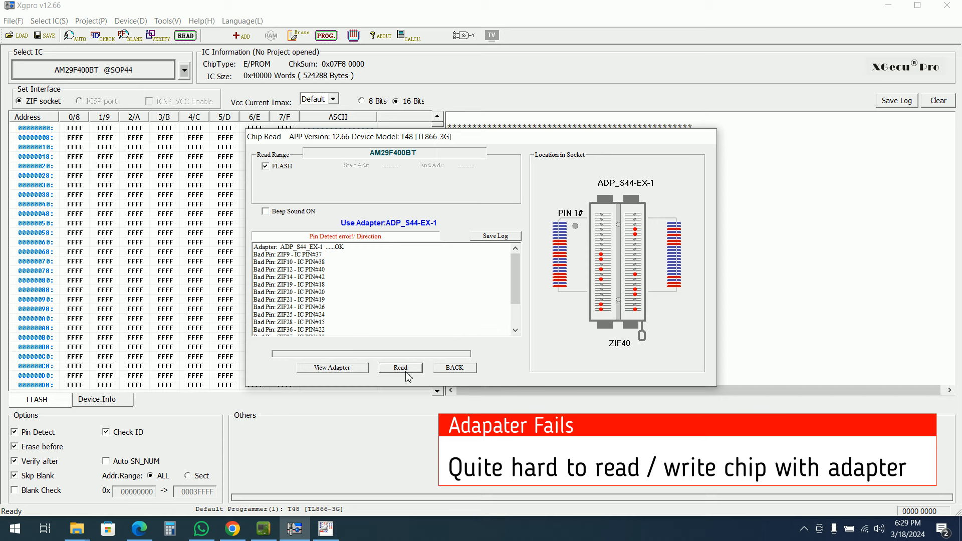
left_click(403, 368)
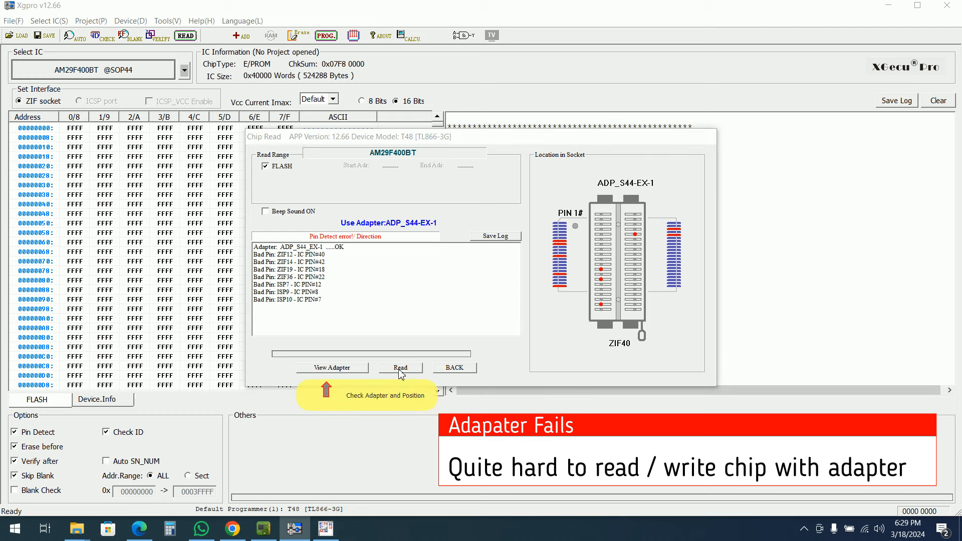
left_click(404, 371)
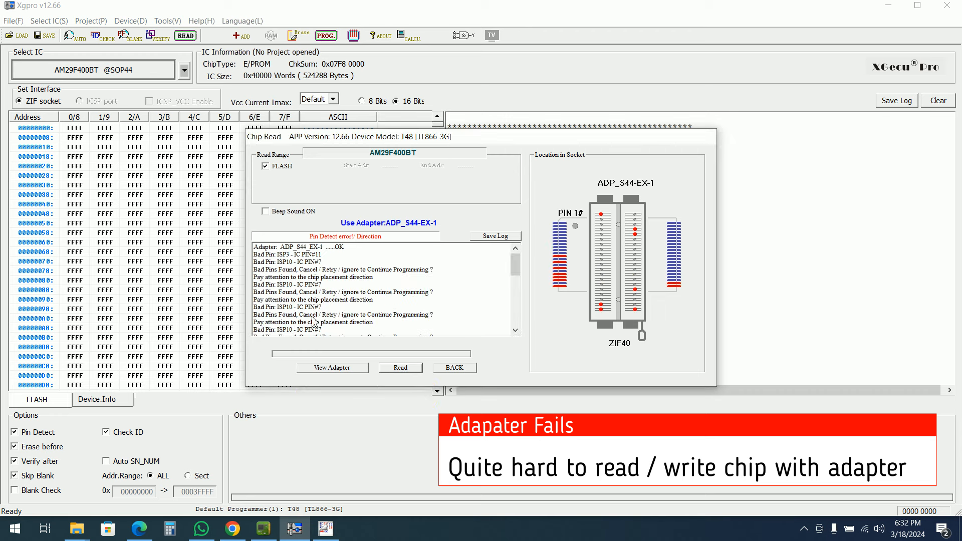
left_click(398, 368)
left_click(290, 320)
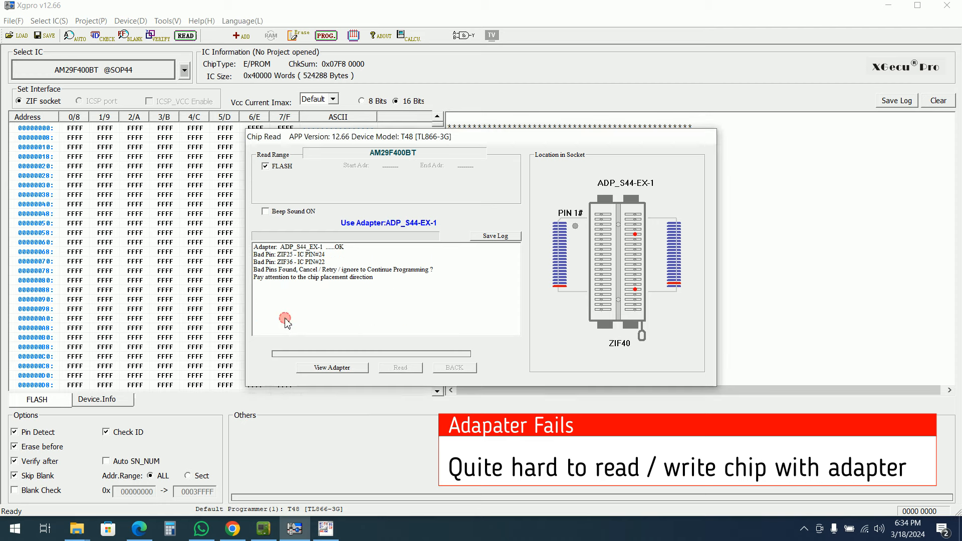
left_click(412, 370)
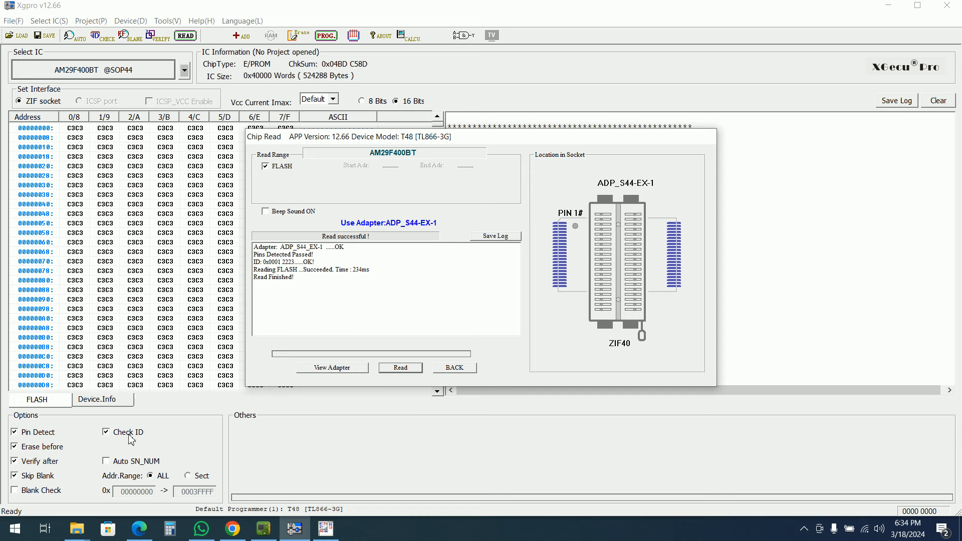
left_click(469, 368)
left_click_drag(439, 125, 453, 226)
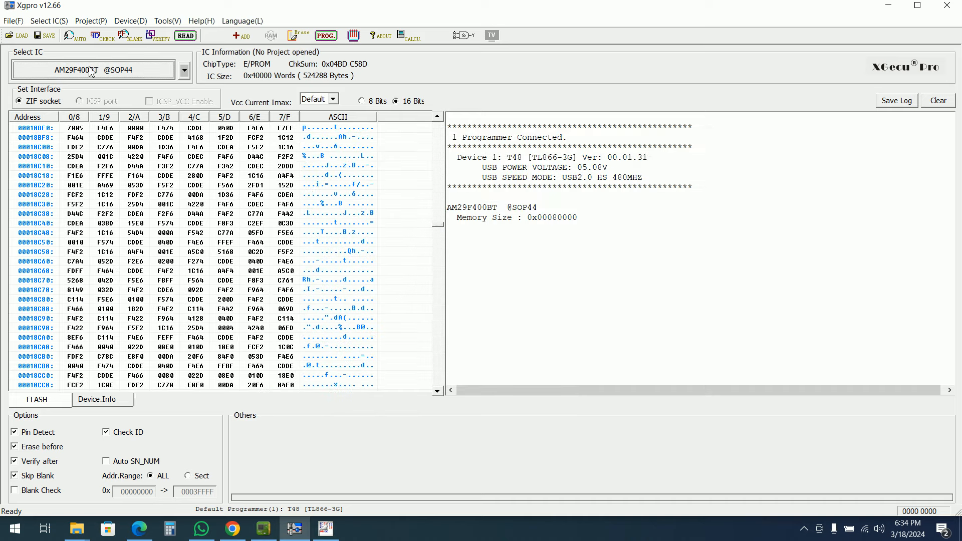
Save the flash buffer in Binary (BIN) format as AM29F400BT@SOP44 in the EDC15C2_IMMO desktop folder.
left_click(47, 36)
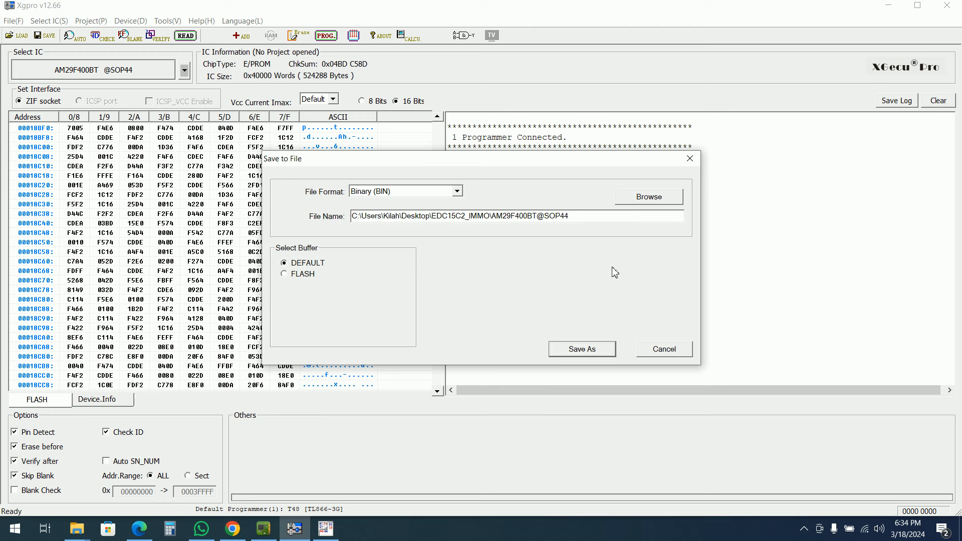
left_click(577, 351)
left_click(595, 295)
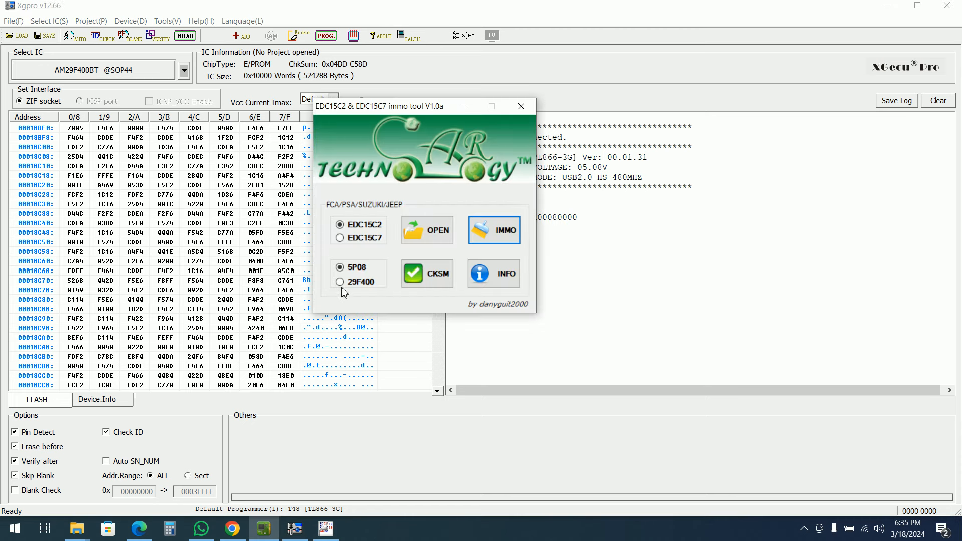
left_click(340, 282)
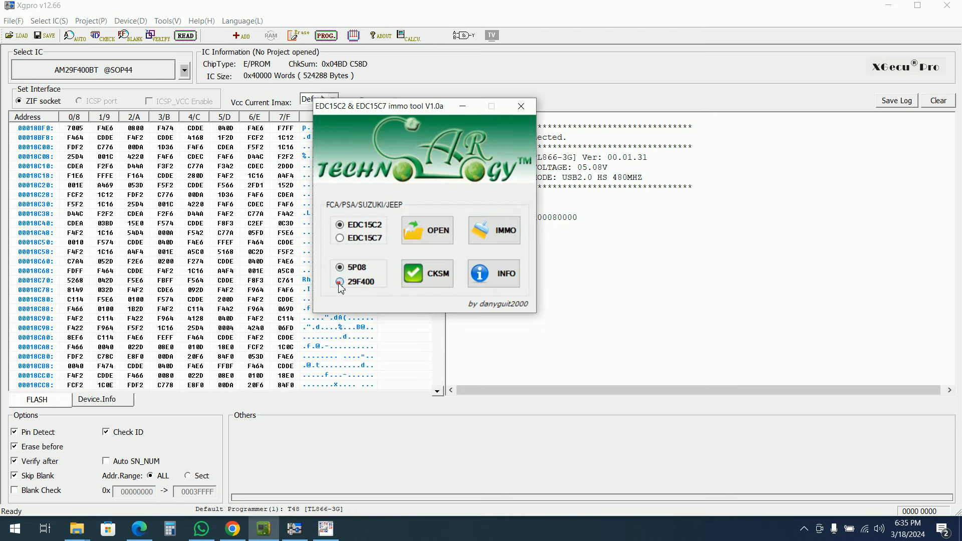
left_click(440, 233)
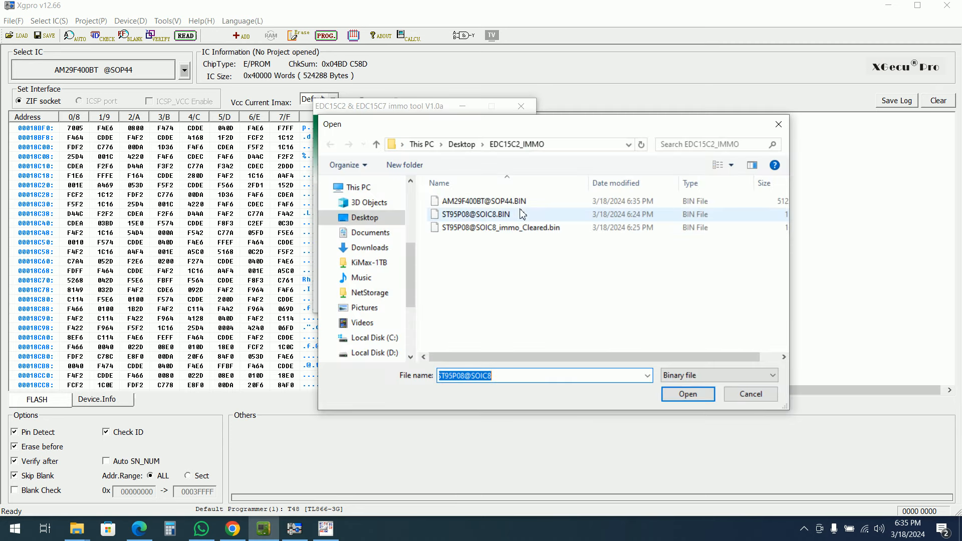
double_click(506, 201)
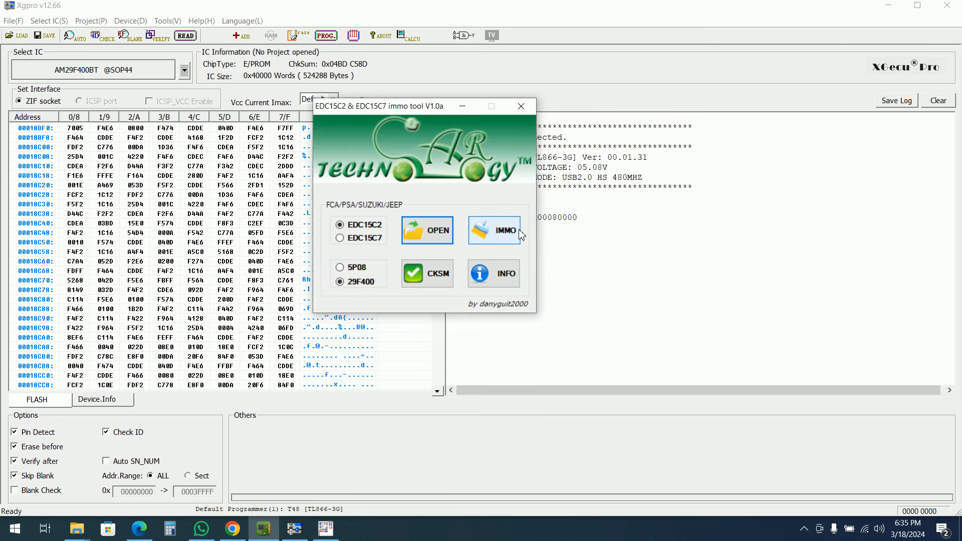
left_click(510, 238)
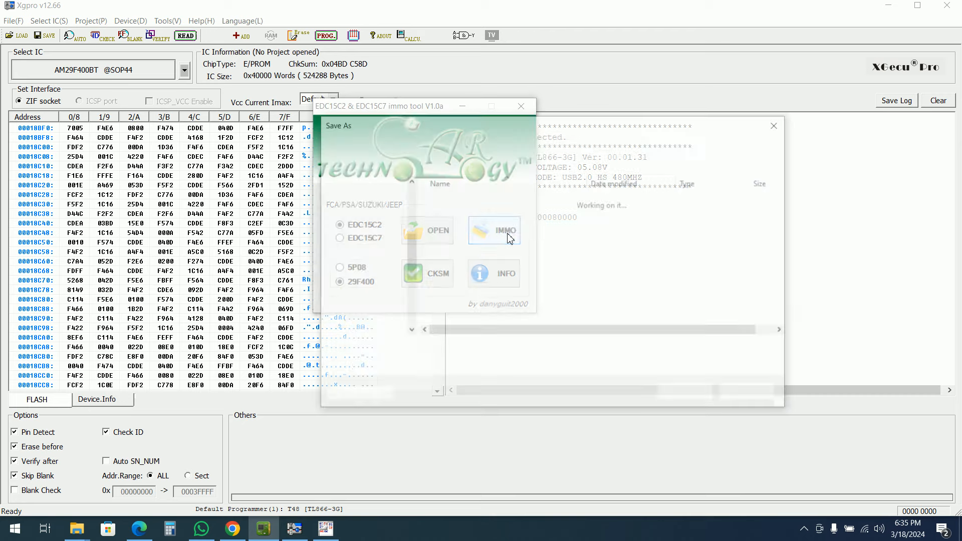
left_click(684, 397)
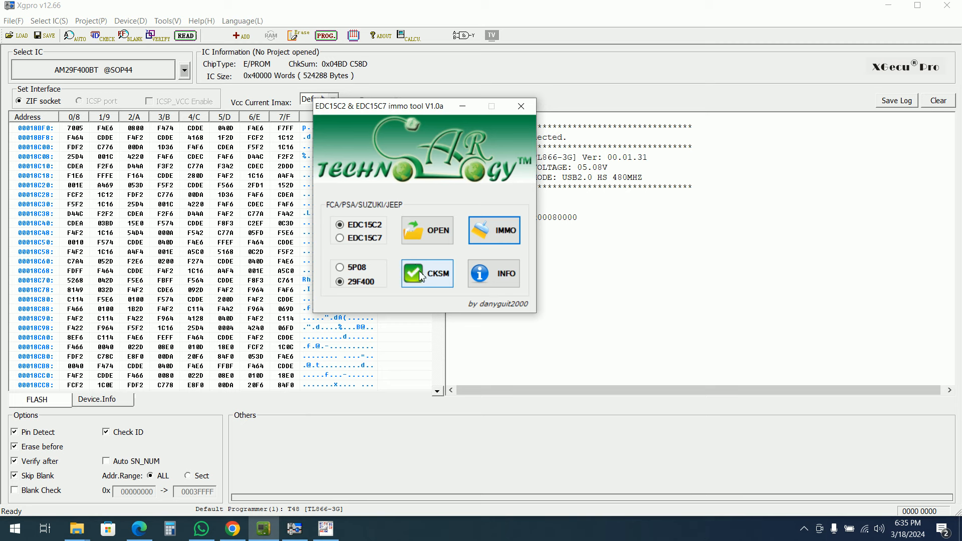
Run the checksum function on the EDC15C2 29F400 file in the immo tool and dismiss its information message.
left_click(436, 281)
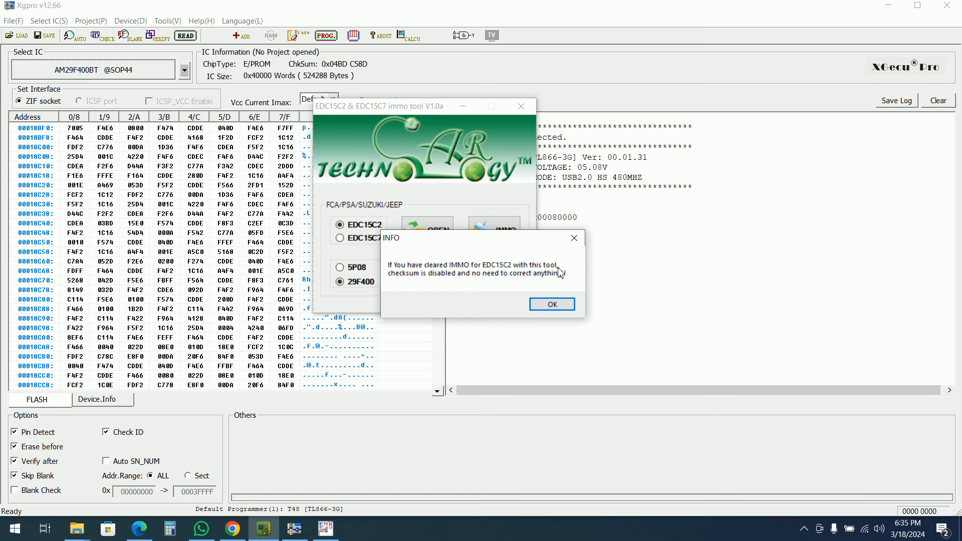
left_click(563, 305)
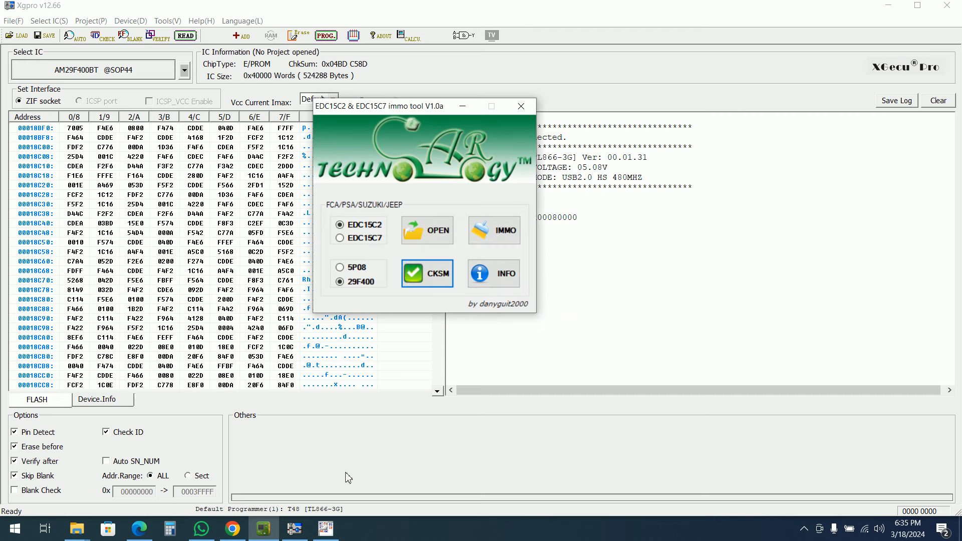
left_click(79, 536)
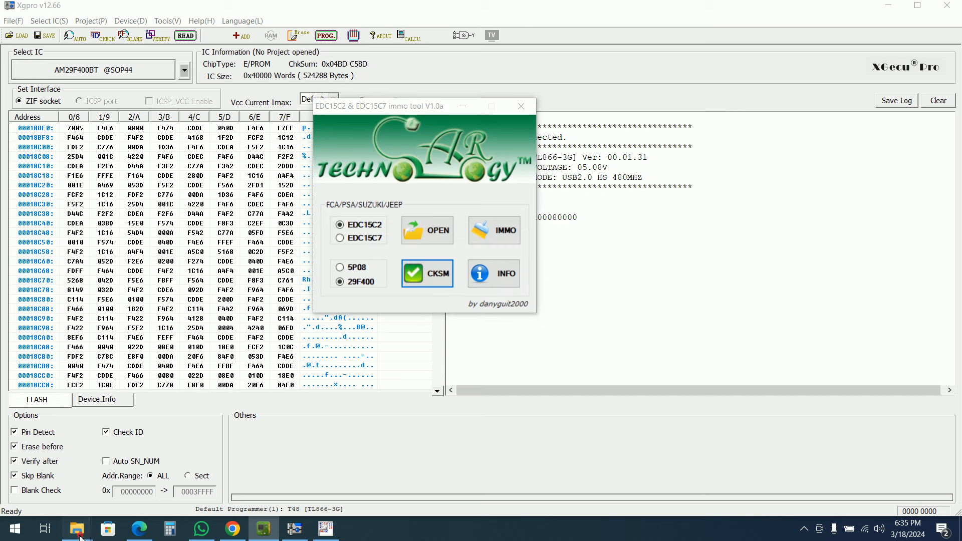
left_click(200, 471)
left_click(697, 297)
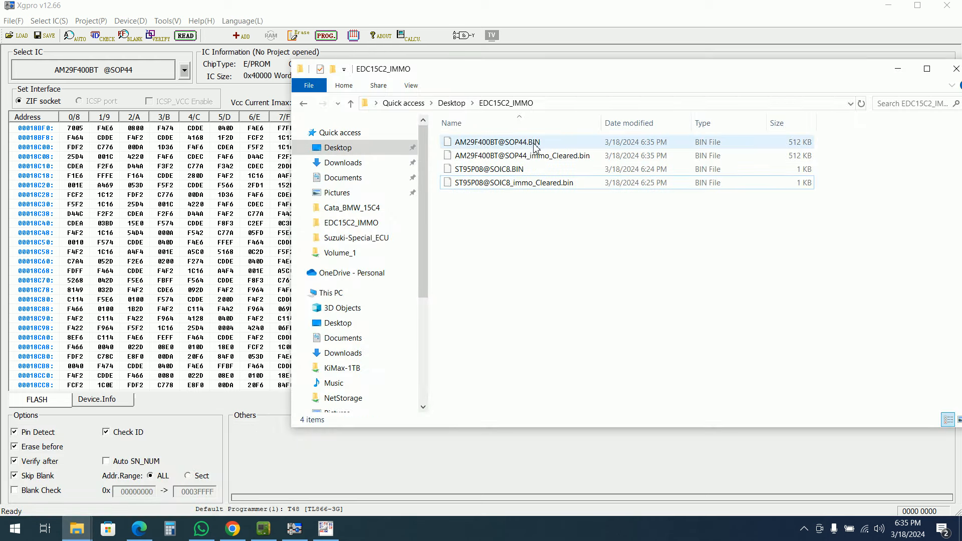
left_click(327, 530)
mouse_move(77, 529)
left_click(189, 472)
left_click(514, 144)
left_click_drag(514, 145, 165, 150)
left_click_drag(550, 154, 245, 159)
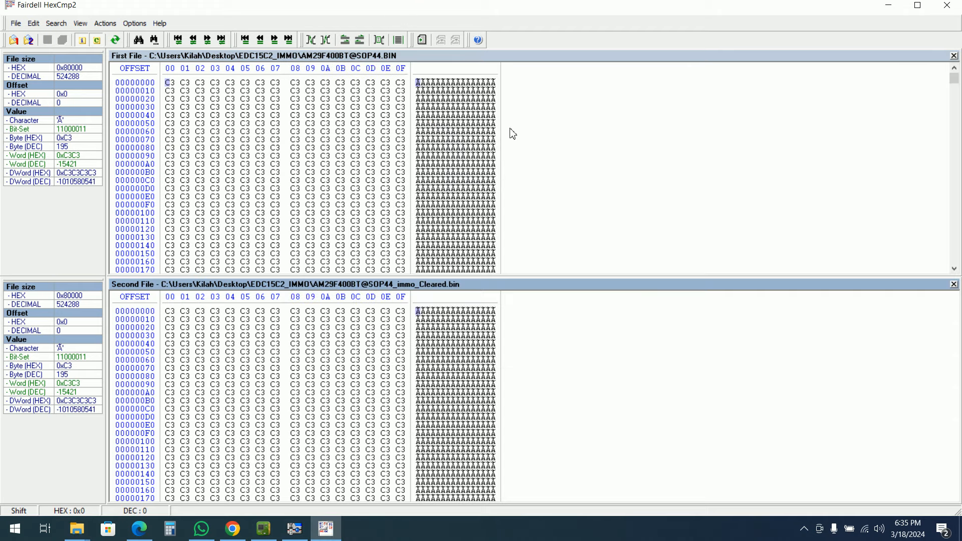
Step through the differences between the original and immo-cleared flash files, examine the surrounding data, and close the comparison program.
key("F6")
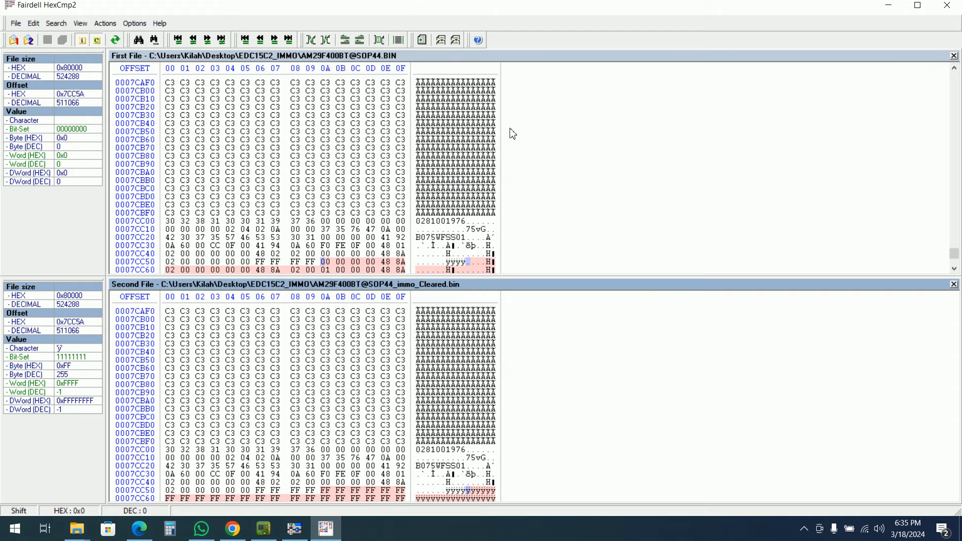
scroll(544, 170, "down", 4)
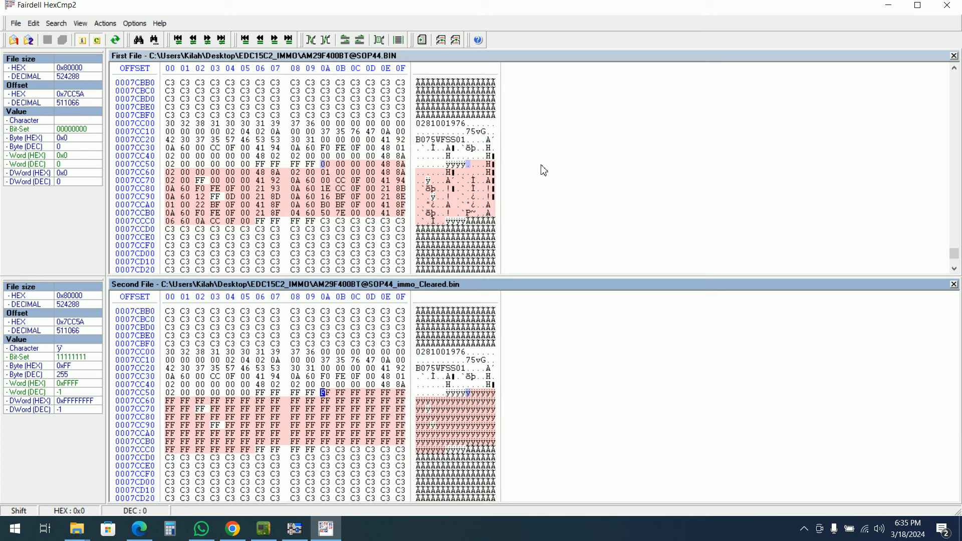
key("F6")
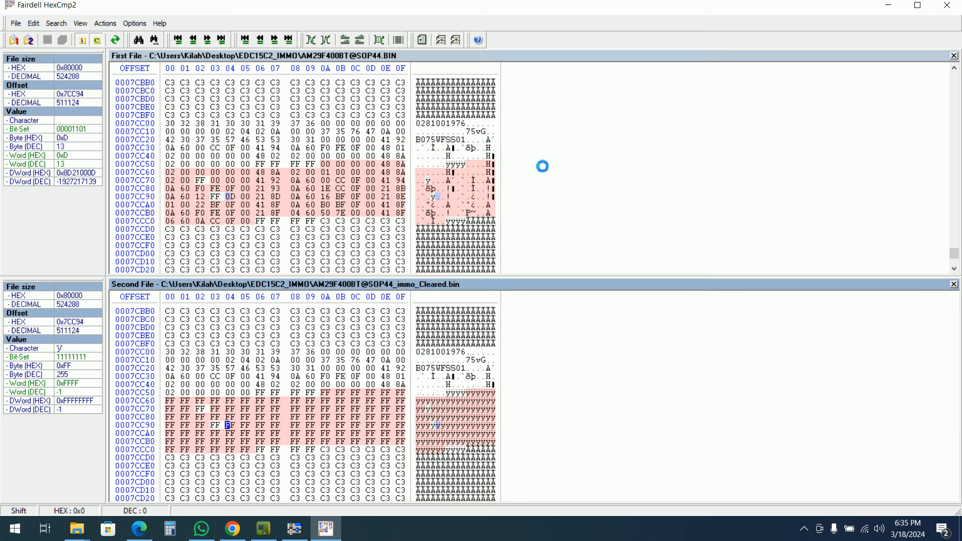
key("Return")
scroll(537, 208, "down", 10)
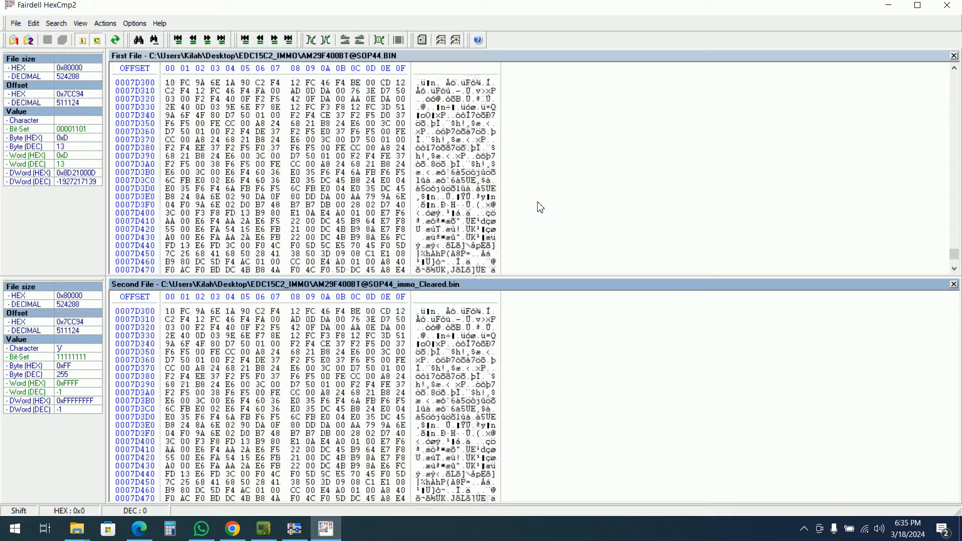
scroll(537, 207, "up", 10)
scroll(539, 207, "down", 20)
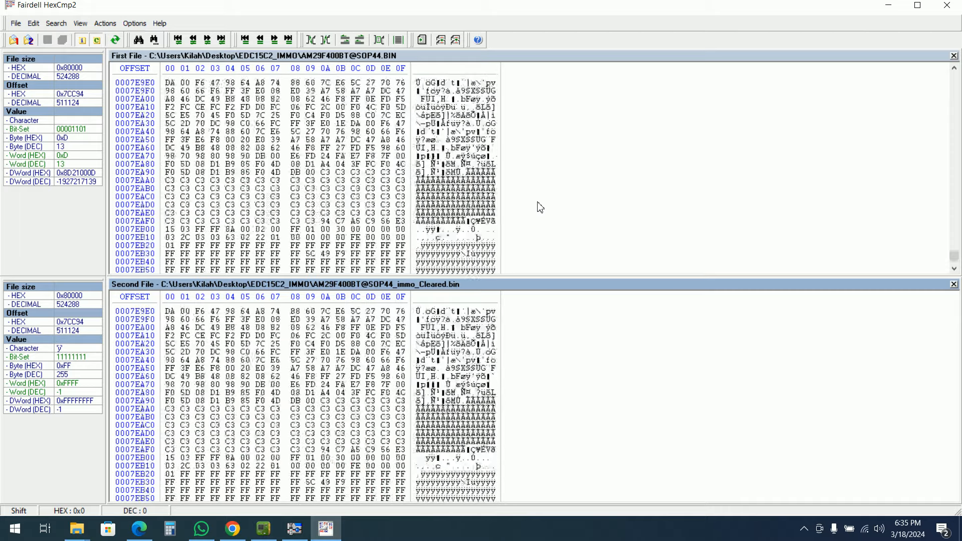
scroll(539, 205, "up", 5)
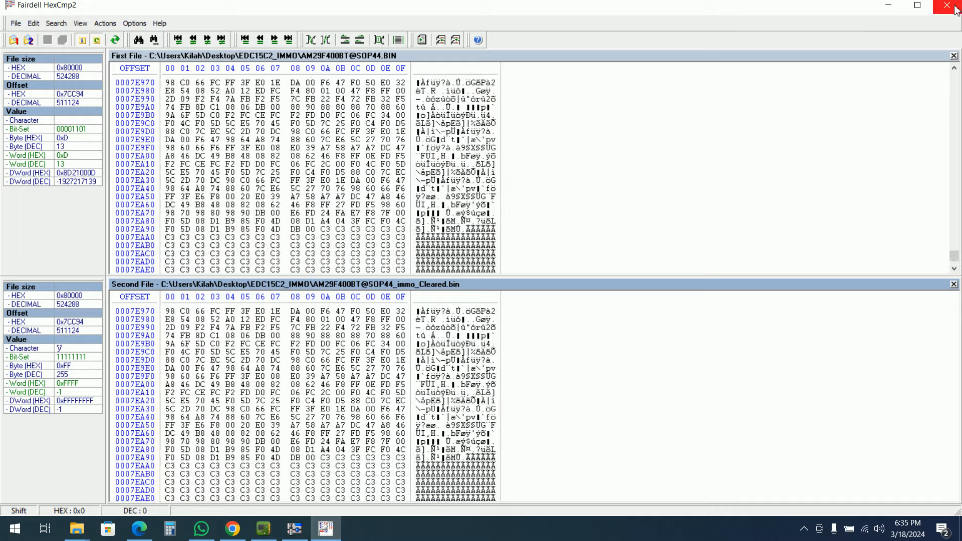
left_click(947, 5)
left_click(222, 6)
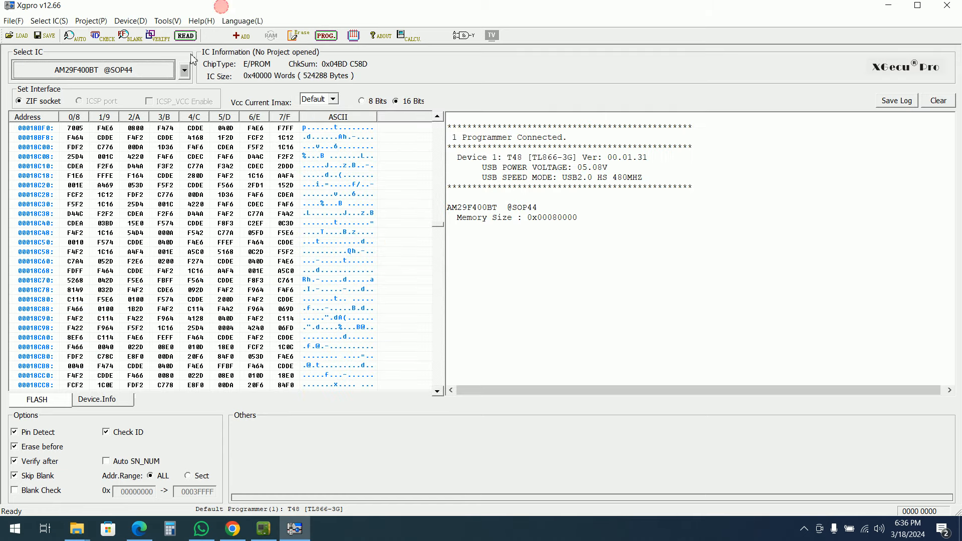
left_click(16, 35)
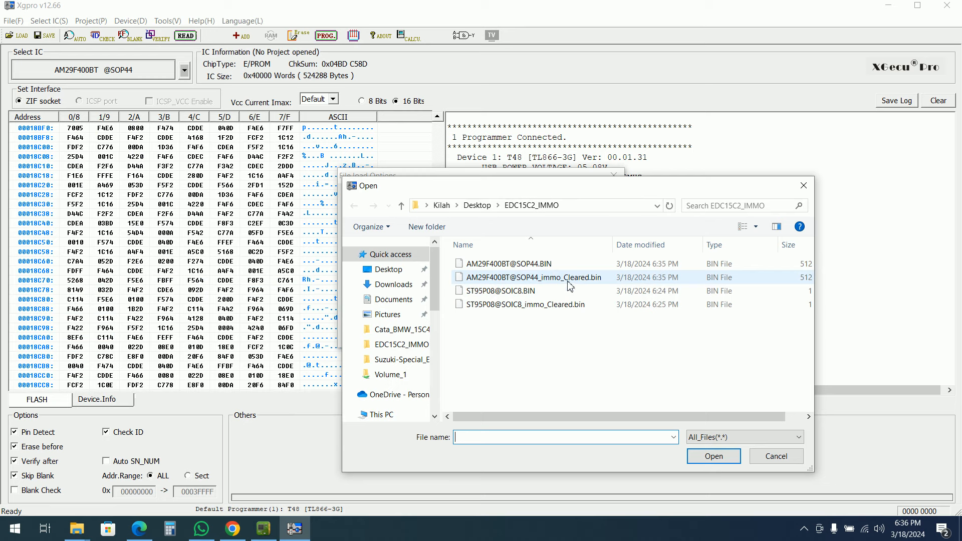
double_click(579, 279)
left_click(466, 339)
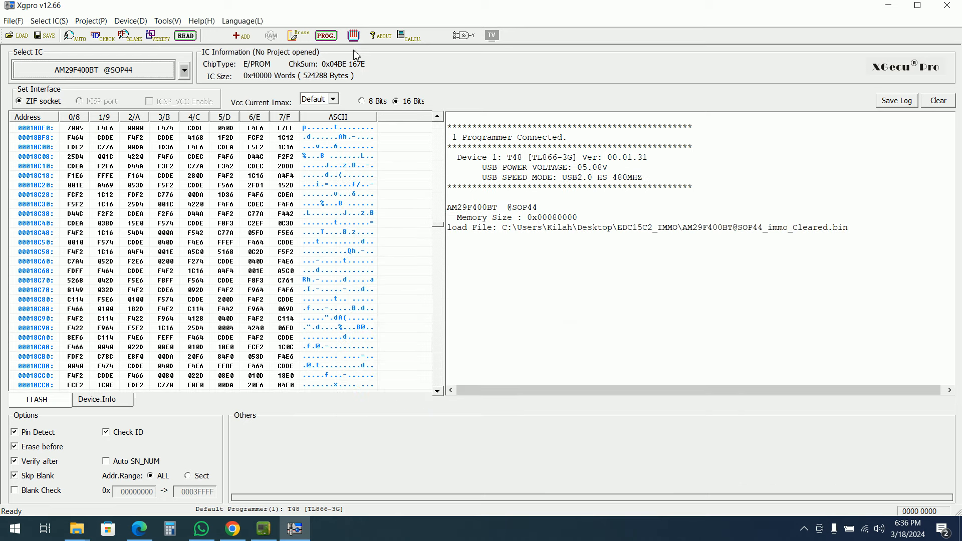
Program the AM29F400BT flash with the immo-cleared buffer through the ADP_S44-EX-1 adapter, retrying until verification completes, and leave the programming dialog.
left_click(327, 37)
left_click(327, 37)
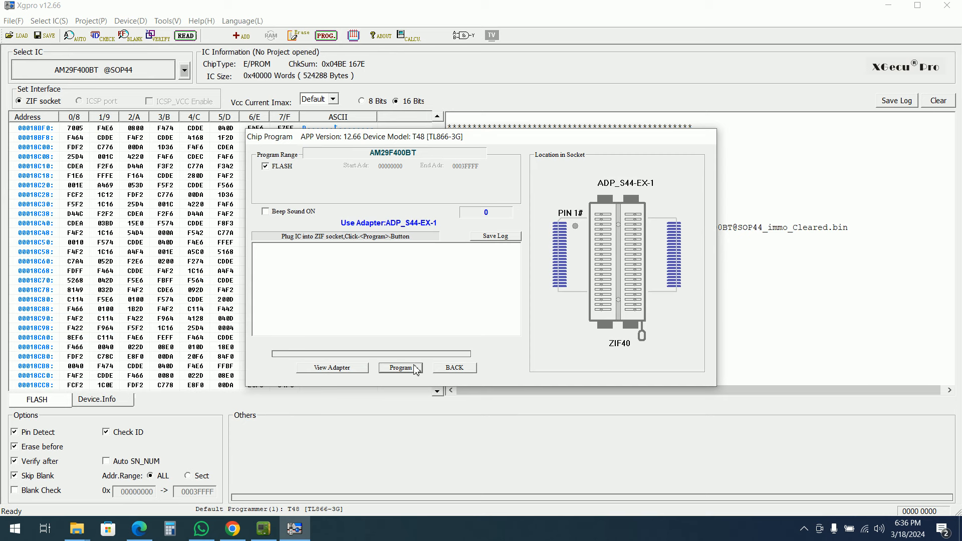
left_click(410, 370)
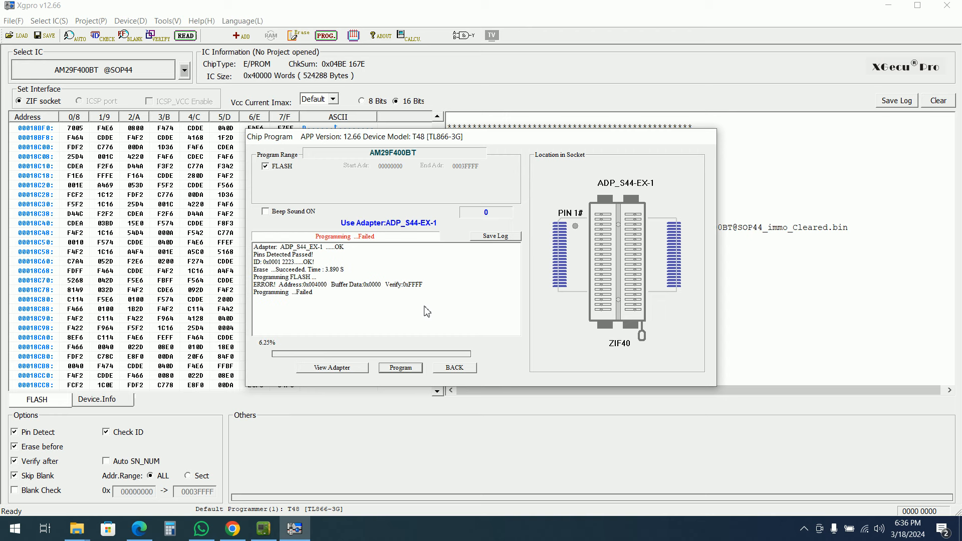
left_click(400, 368)
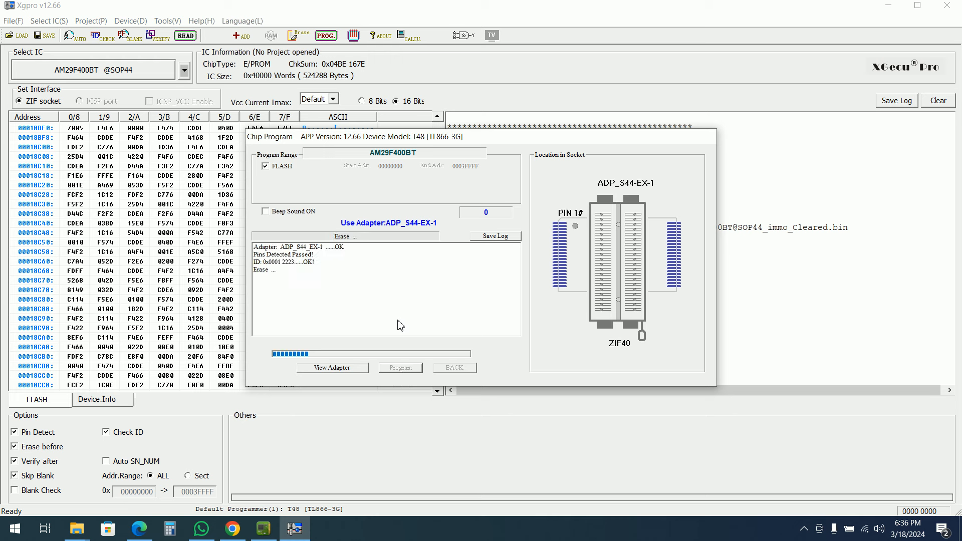
left_click(400, 367)
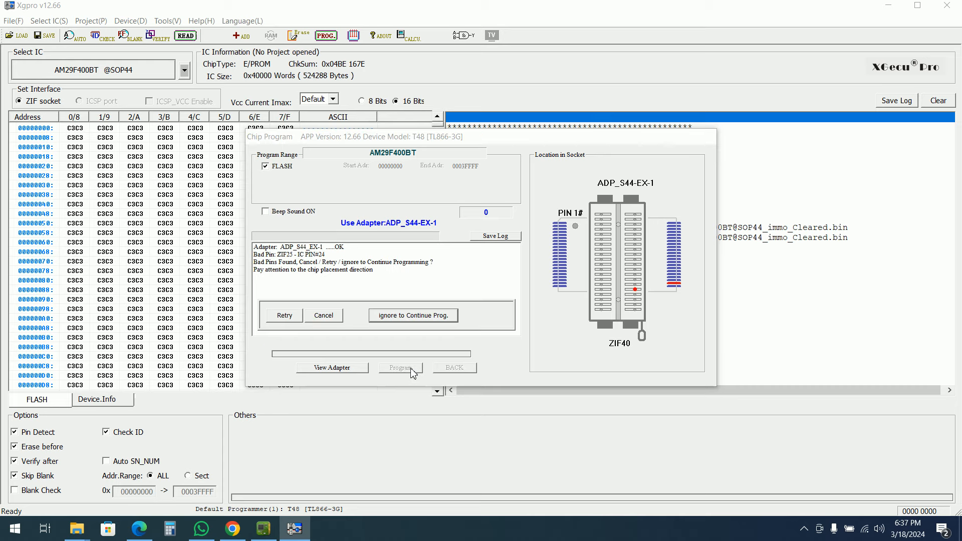
left_click(291, 316)
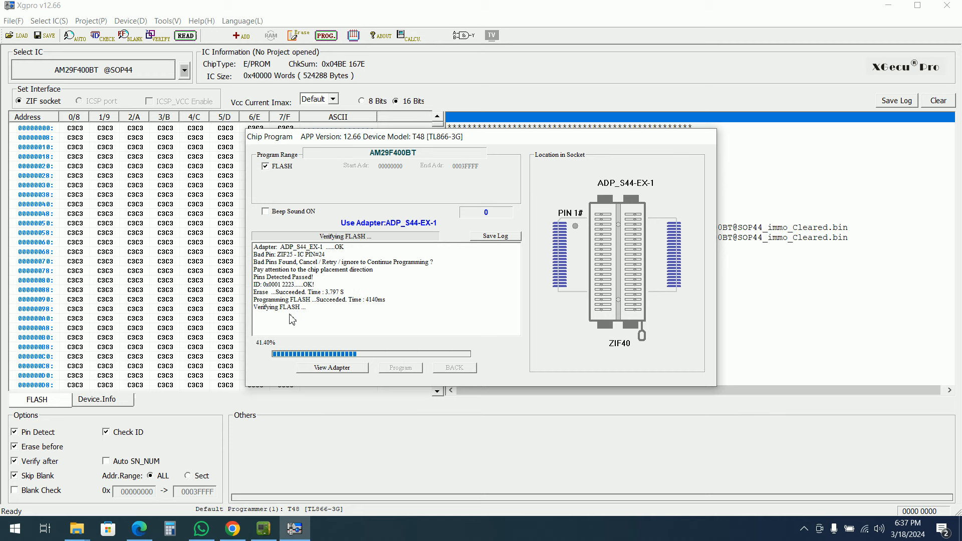
left_click(456, 368)
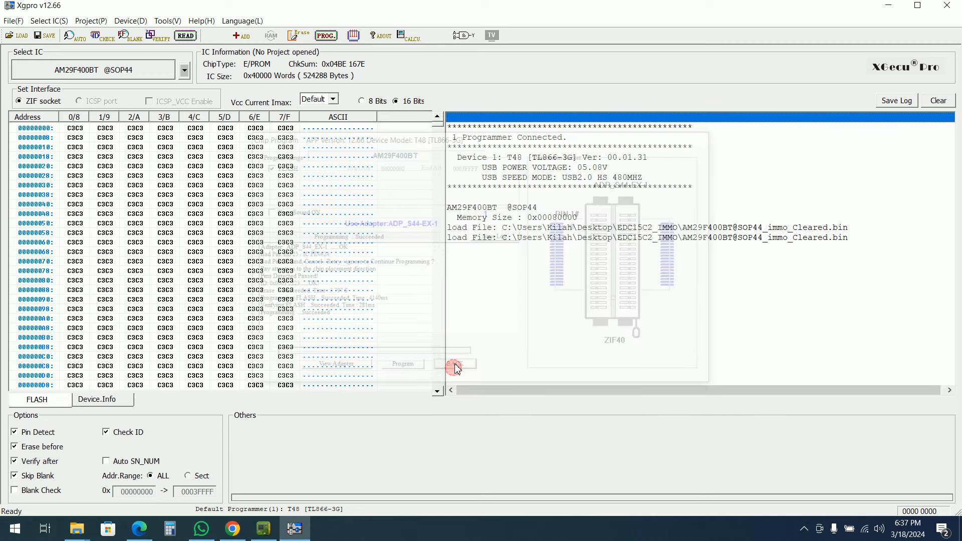